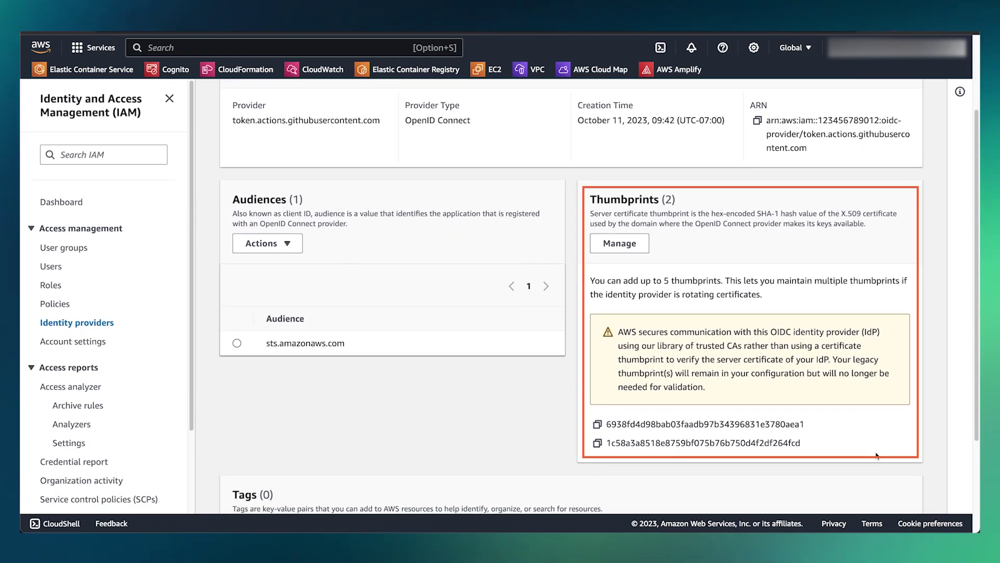
- Review the GitHub OIDC release role's attached permissions policies and its trust relationships in IAM
scroll(877, 456, up, 3)
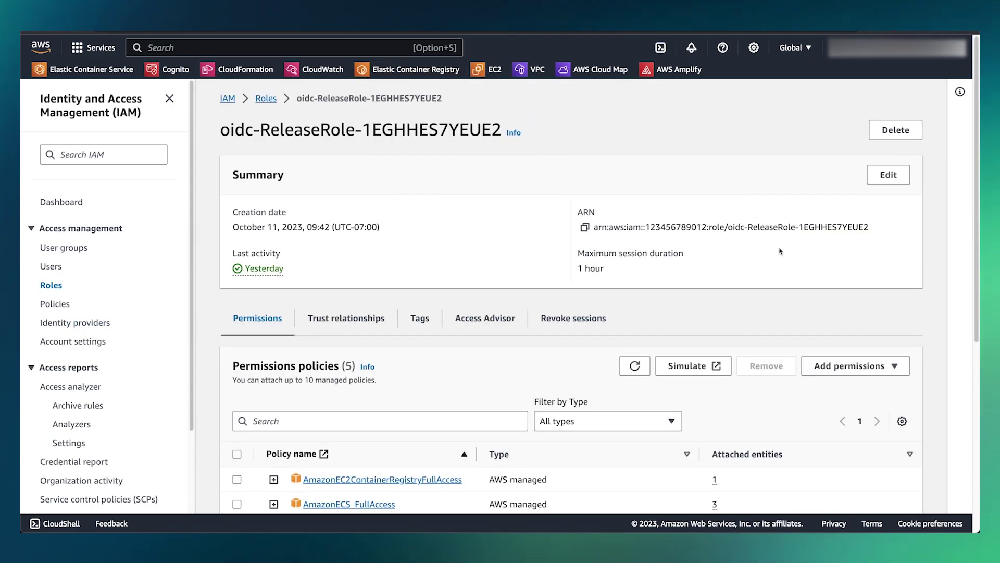
scroll(791, 266, down, 3)
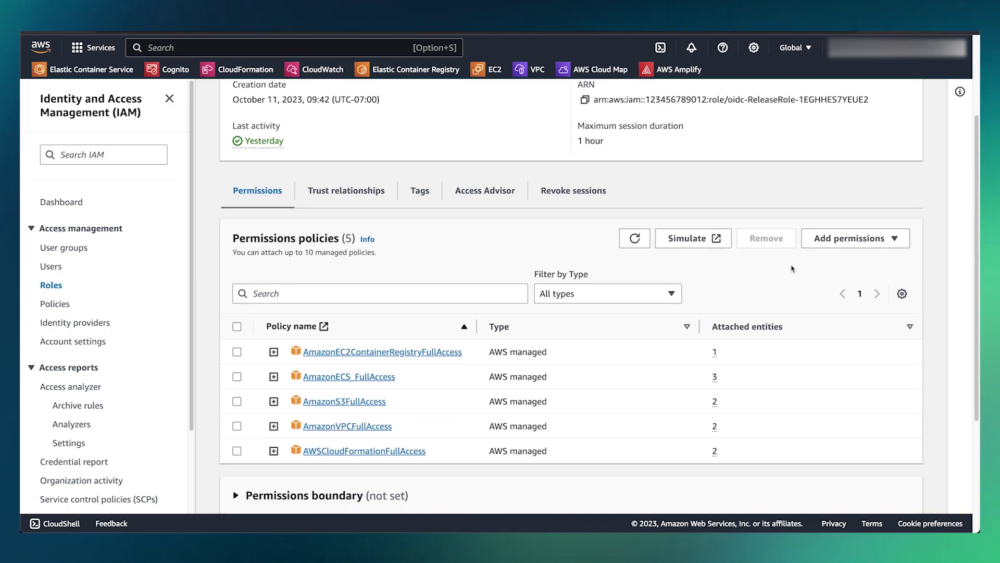
scroll(792, 268, down, 1)
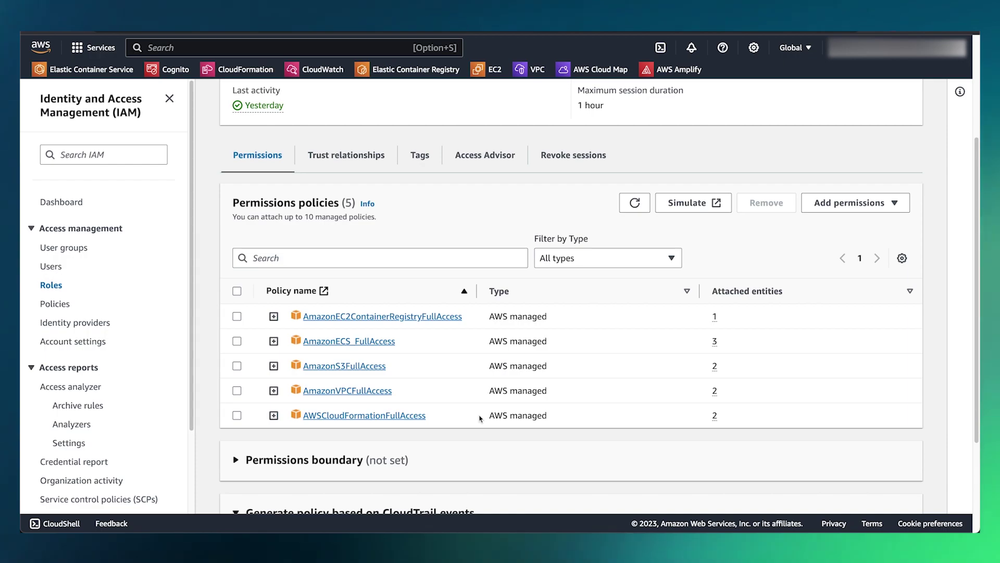
click(357, 156)
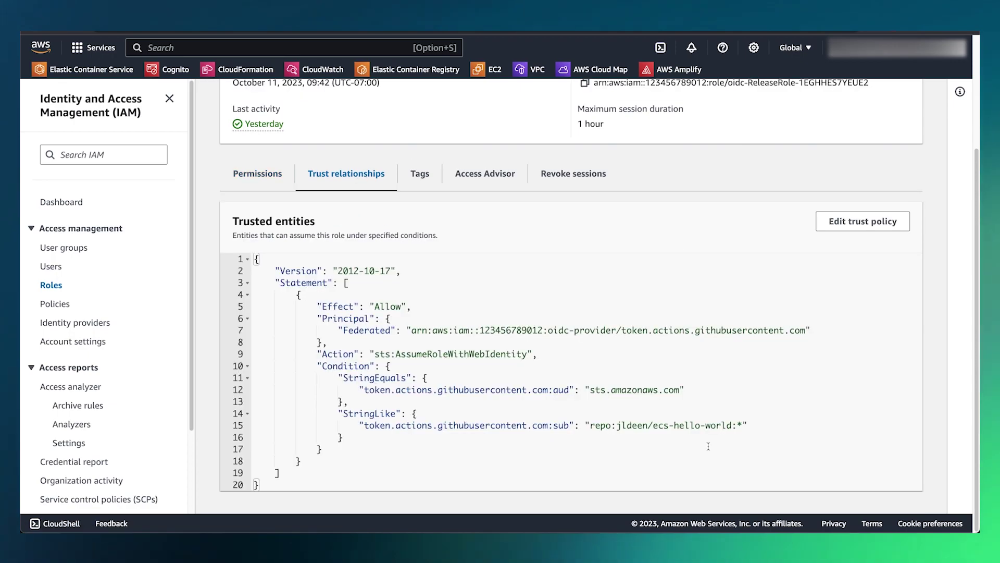
- Switch to VS Code and review the identity provider, ReleaseRole trust policy and managed policies in oidc.yaml
key(super+Tab)
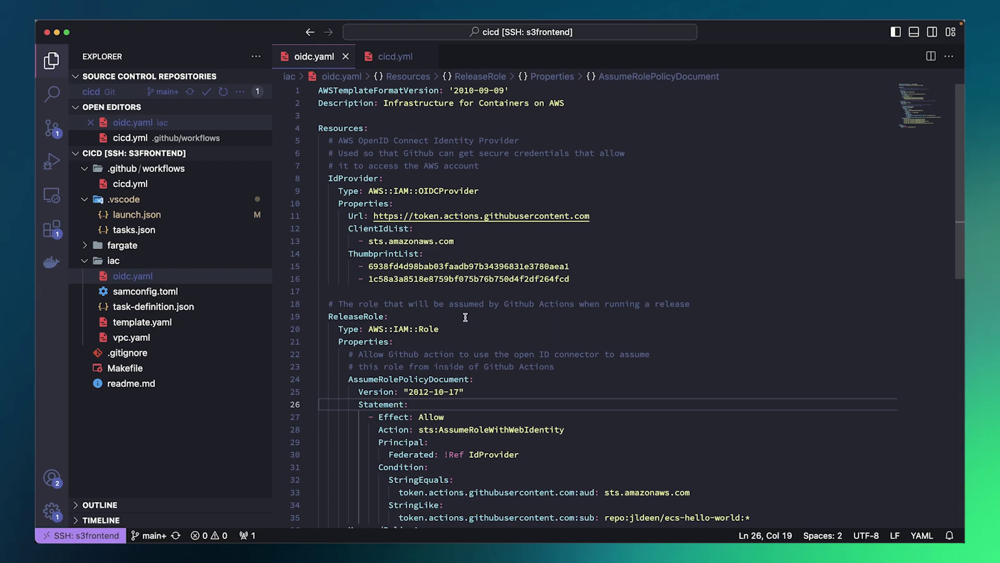
scroll(713, 339, down, 6)
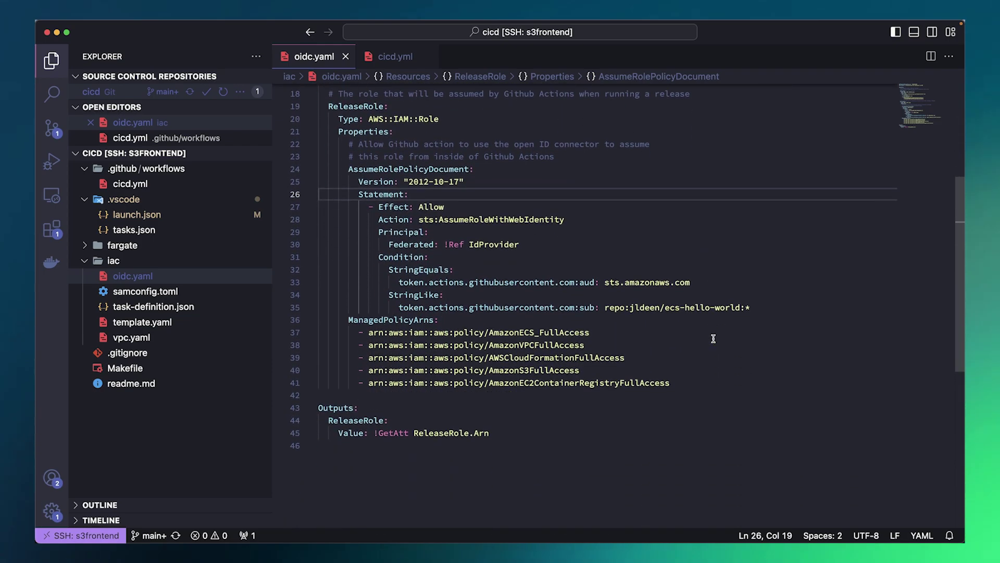
scroll(713, 339, up, 4)
scroll(713, 339, up, 2)
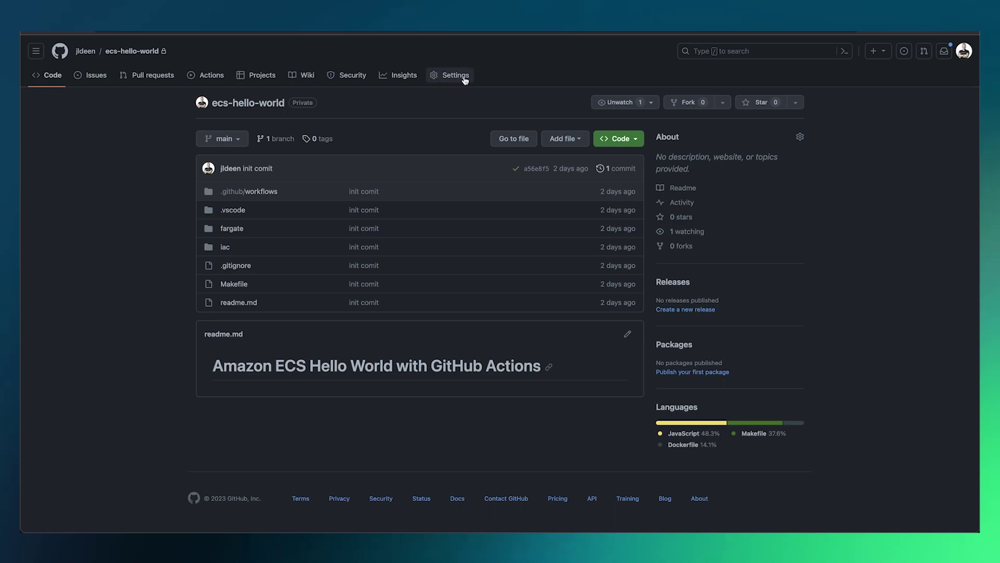
- Open the ecs-hello-world repository's Actions variables on GitHub and check the RELEASE_ROLE repository variable
click(463, 77)
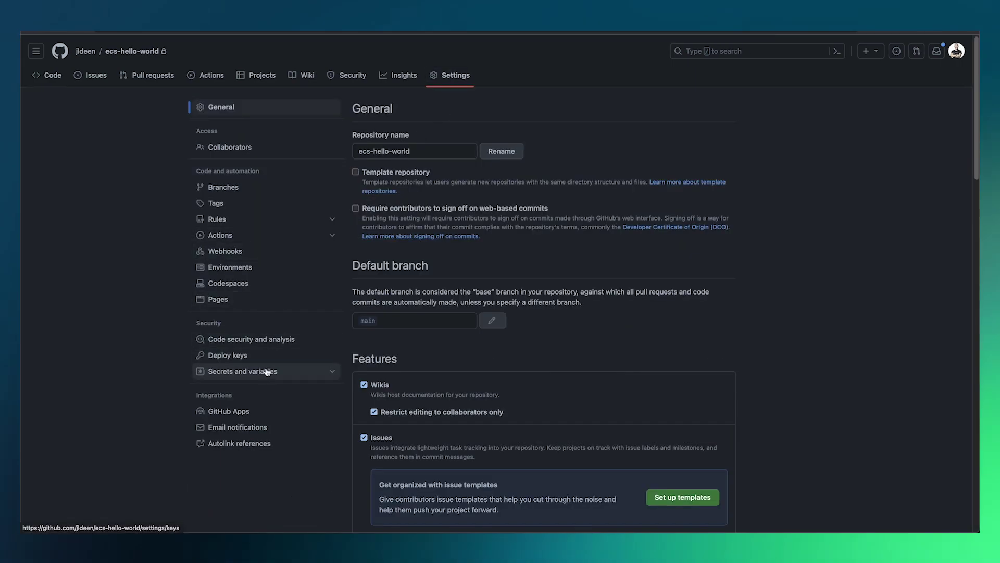
click(263, 371)
click(234, 388)
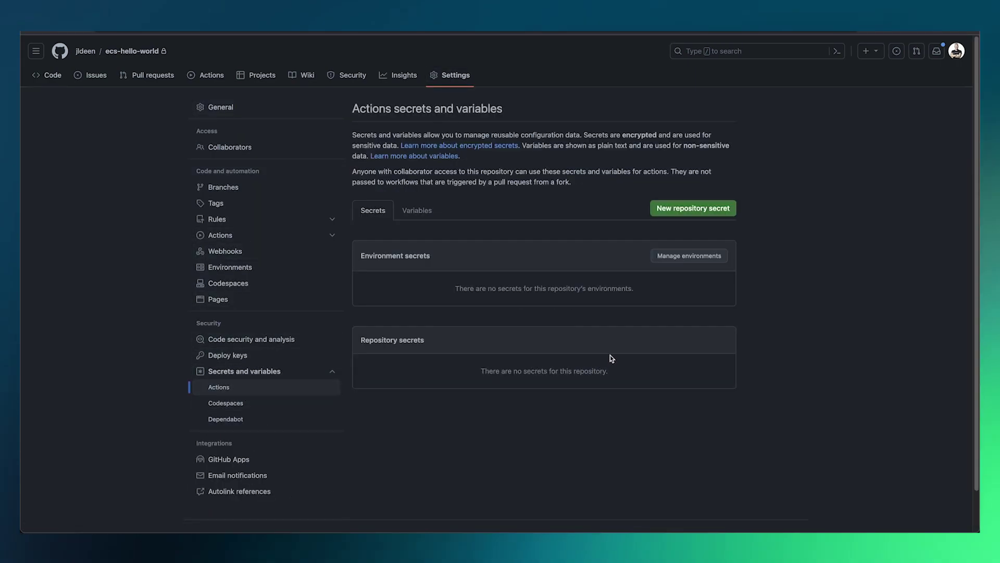
click(415, 209)
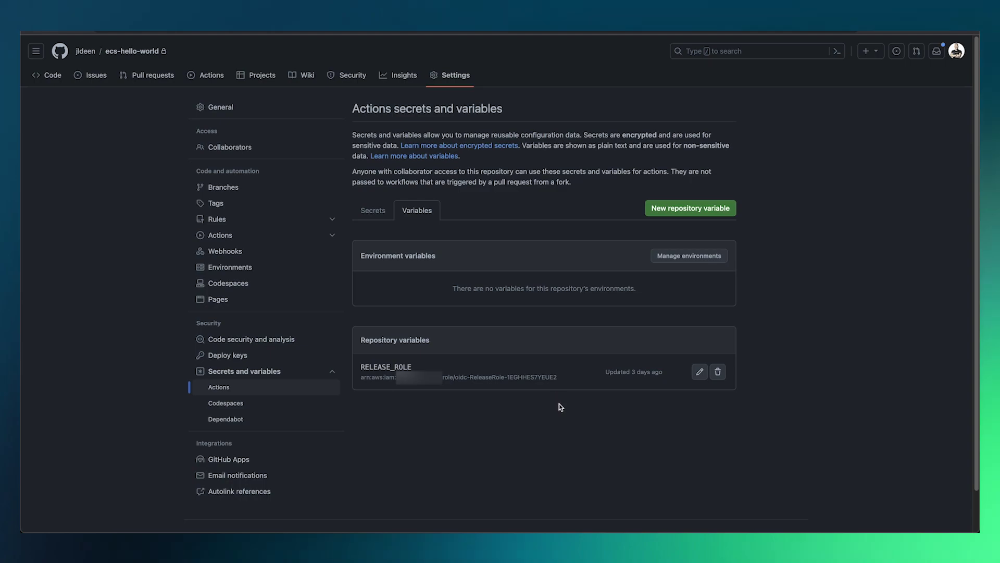
click(145, 50)
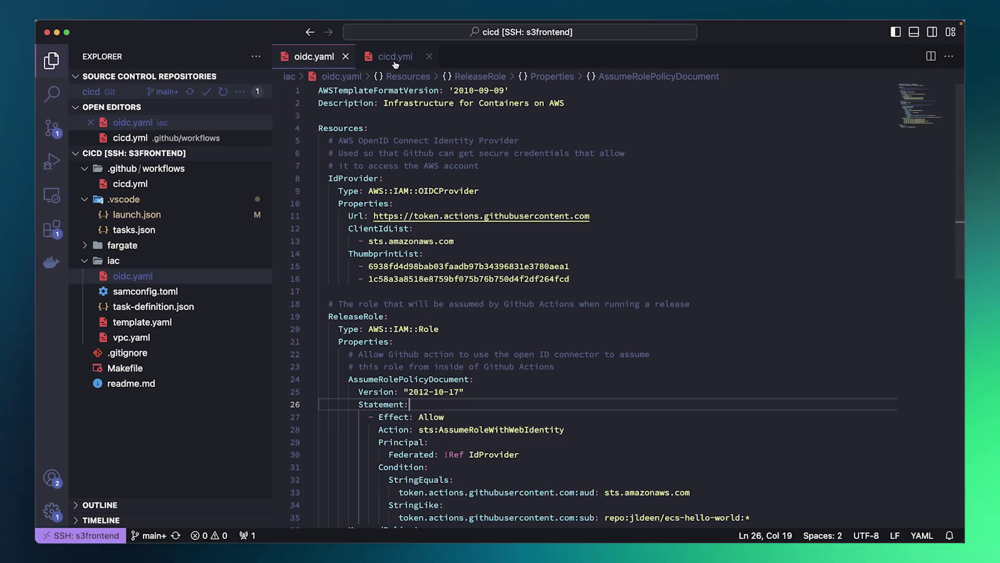
- Open cicd.yml in VS Code and examine its triggers, permissions, and infrastructure, lint and test, and deployment jobs
click(396, 57)
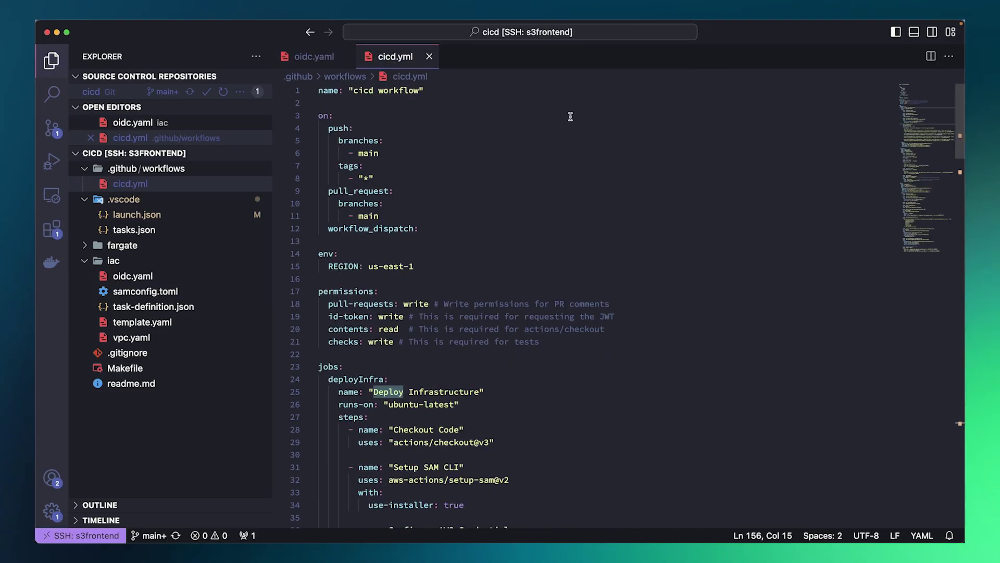
scroll(675, 278, down, 2)
scroll(676, 279, down, 5)
scroll(675, 278, down, 4)
scroll(675, 279, down, 5)
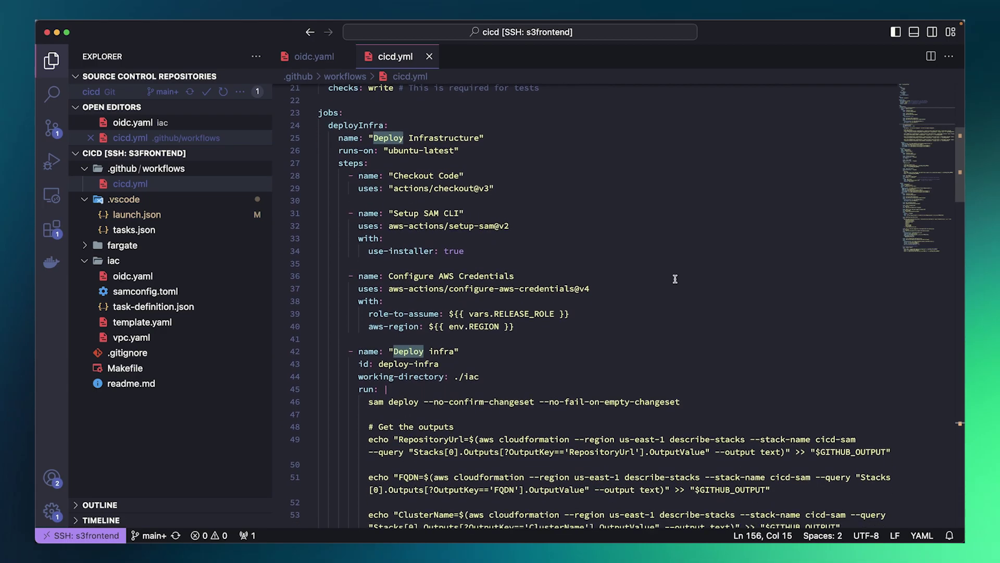
scroll(675, 279, down, 10)
scroll(675, 278, down, 4)
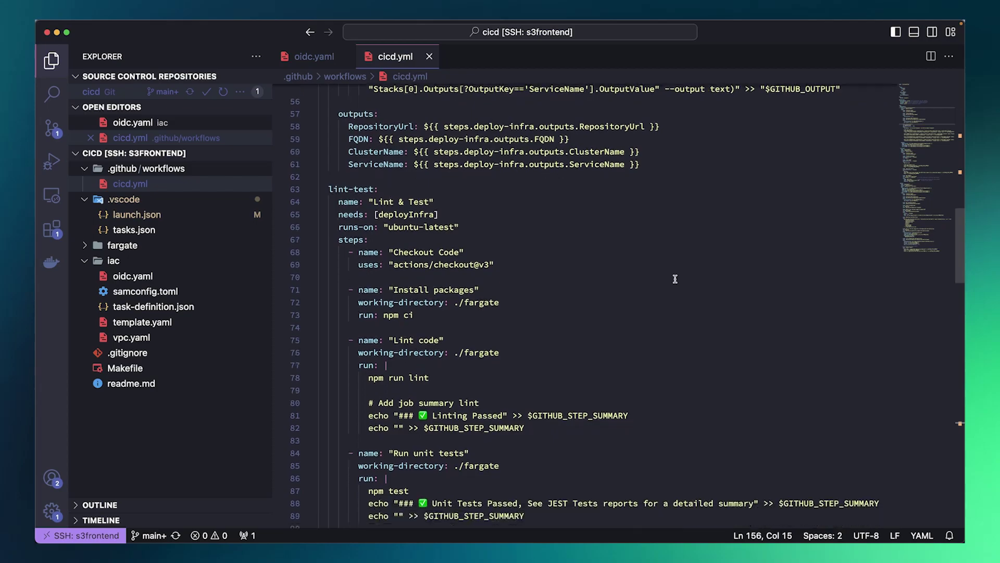
scroll(675, 279, down, 10)
scroll(675, 279, down, 3)
scroll(675, 279, down, 7)
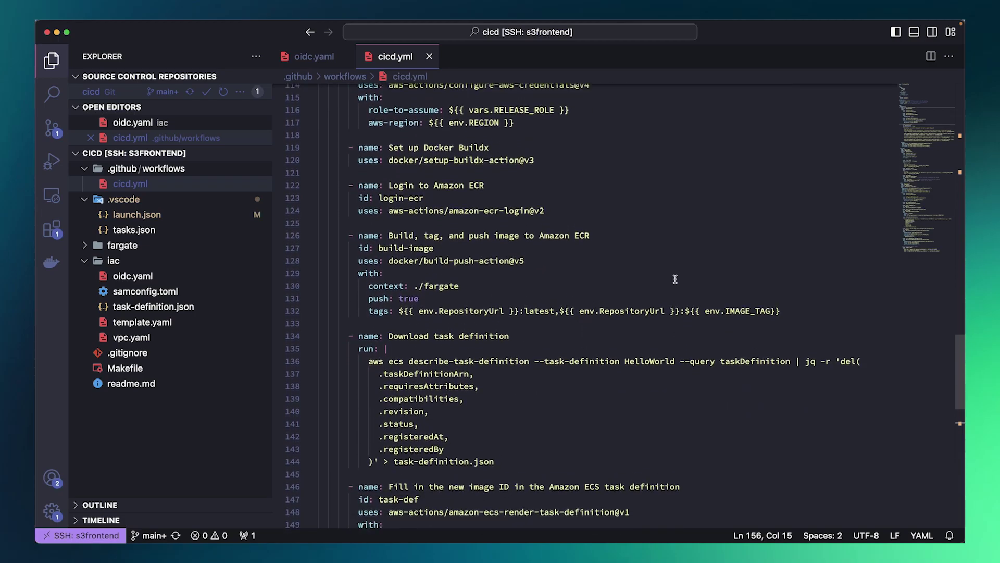
scroll(675, 279, down, 9)
- Commit the staged change with the message "add changes" and push it to GitHub from the integrated terminal
click(674, 279)
key(ctrl+grave)
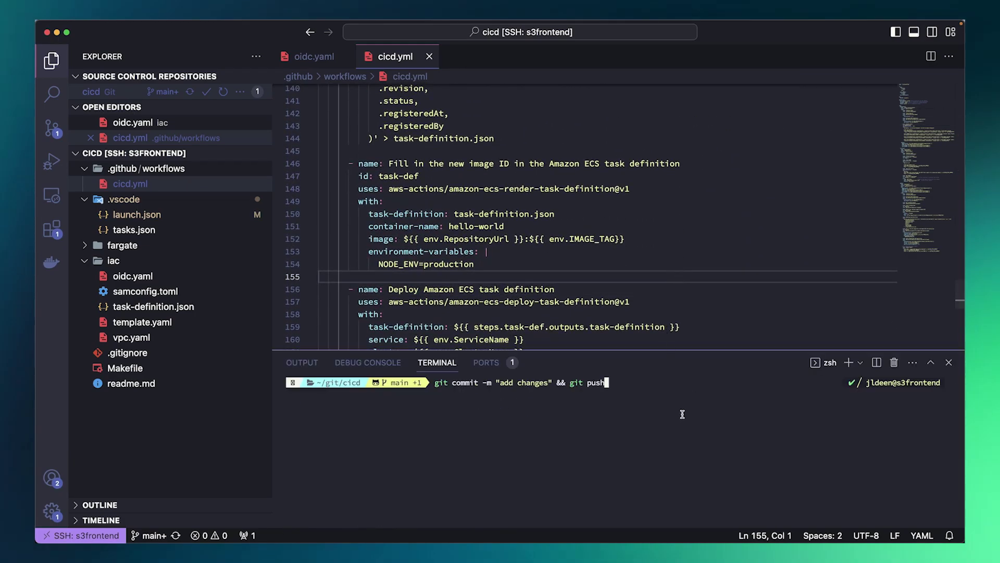
key(Return)
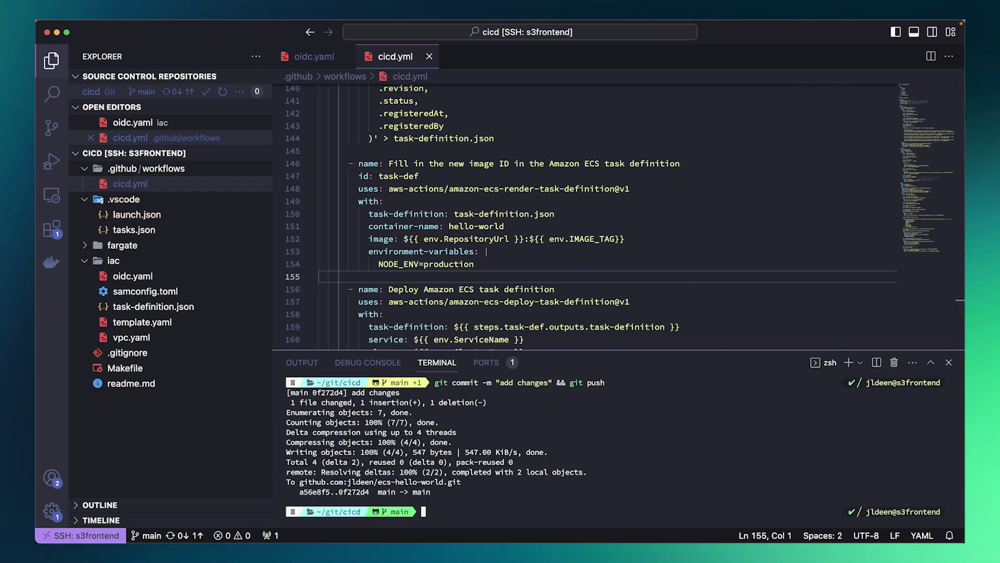
- Switch to the repository's workflow runs on GitHub and open the Deploy Infrastructure job of the "add changes" run
key(super+Tab)
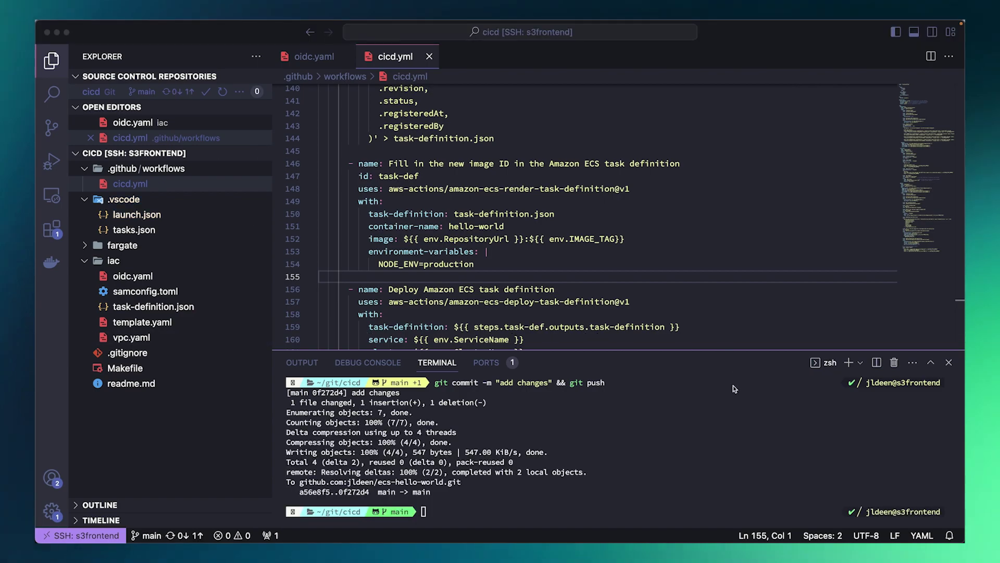
click(200, 76)
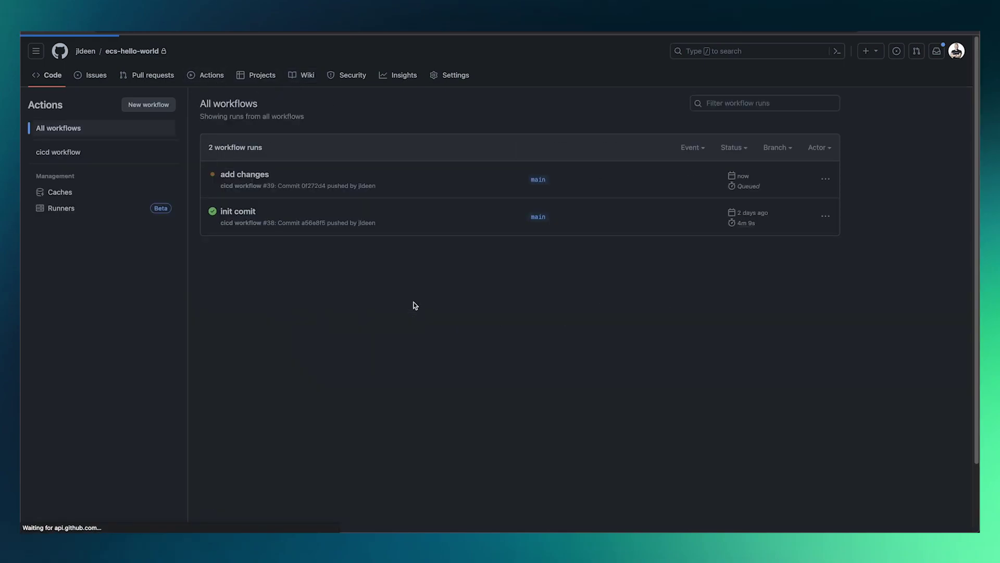
click(245, 174)
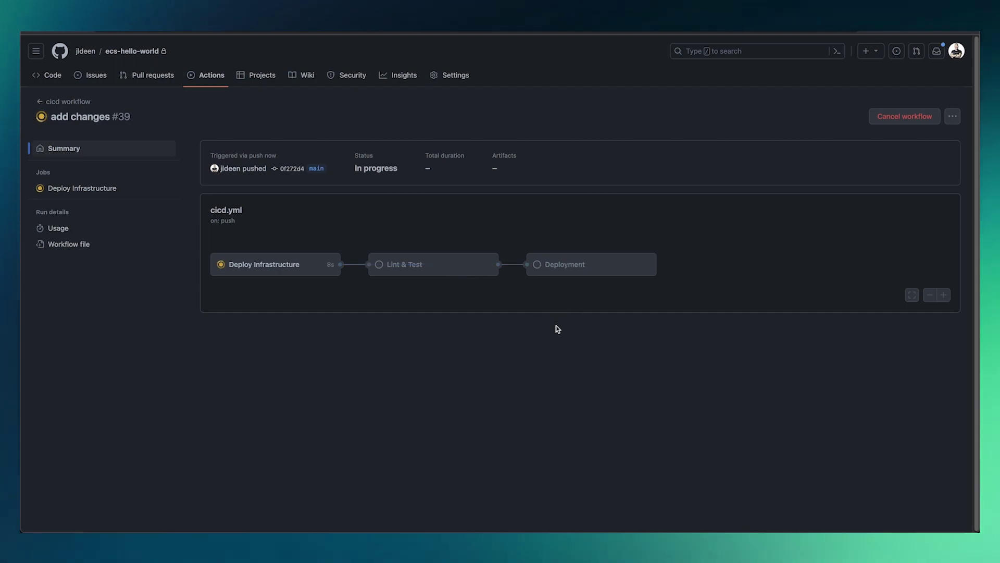
click(277, 274)
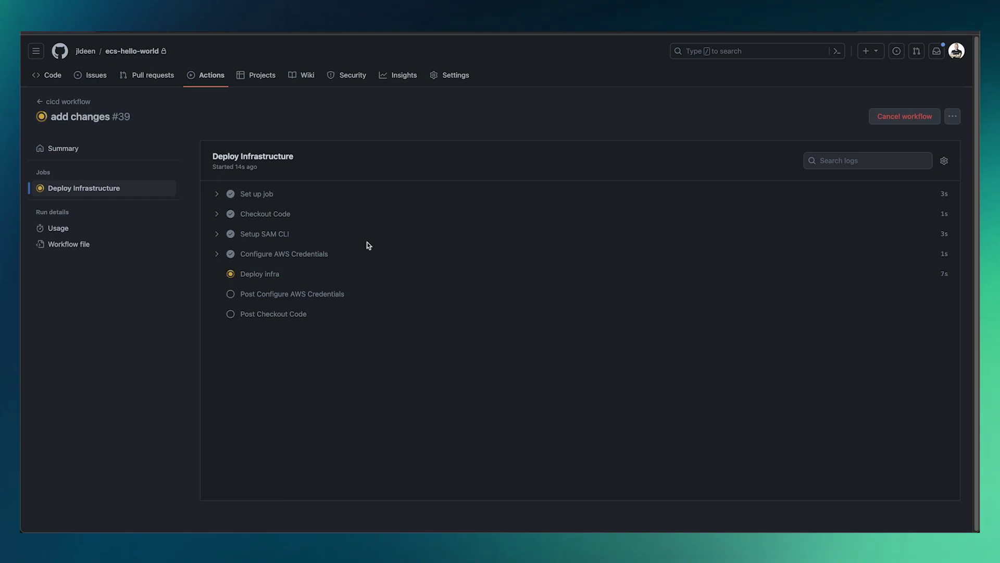
- Inspect the Checkout Code, Configure AWS Credentials and Deploy infra logs of the Deploy Infrastructure job, collapsing each one after reading
click(311, 219)
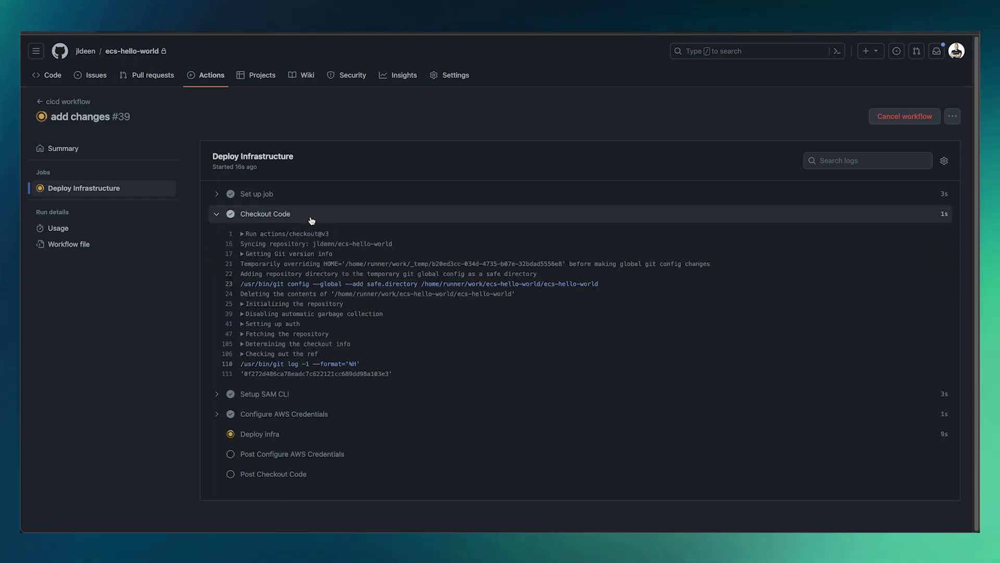
click(311, 219)
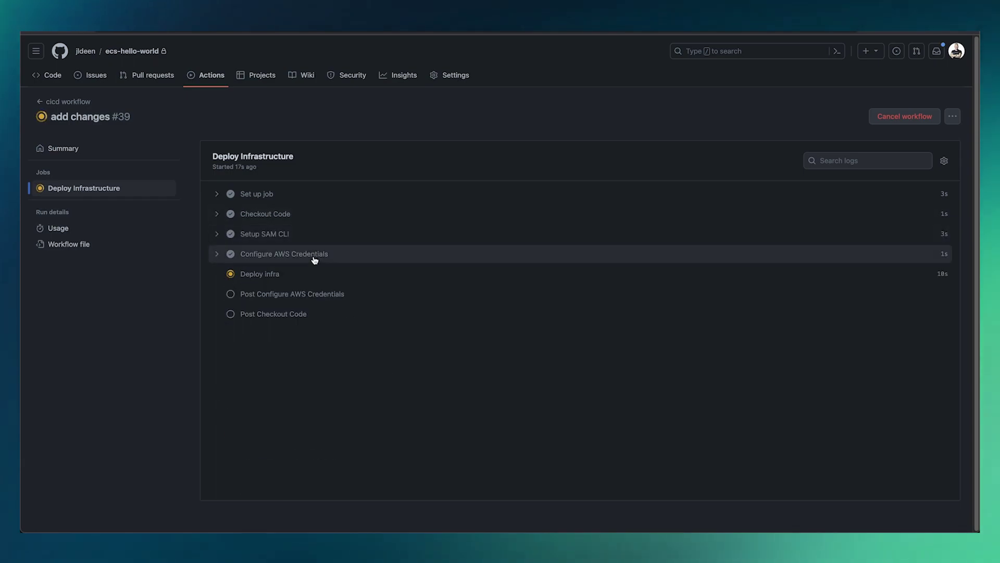
click(339, 261)
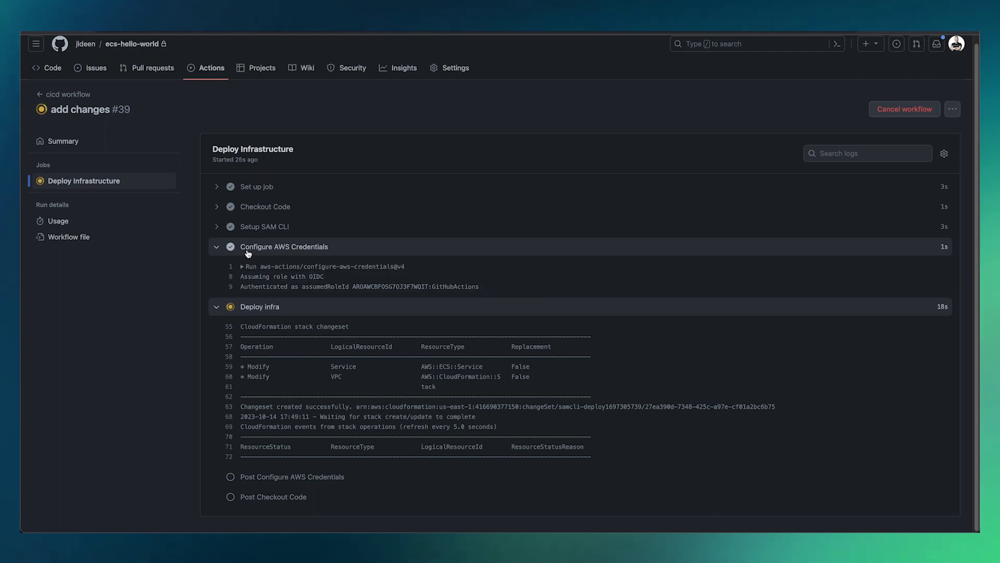
click(227, 207)
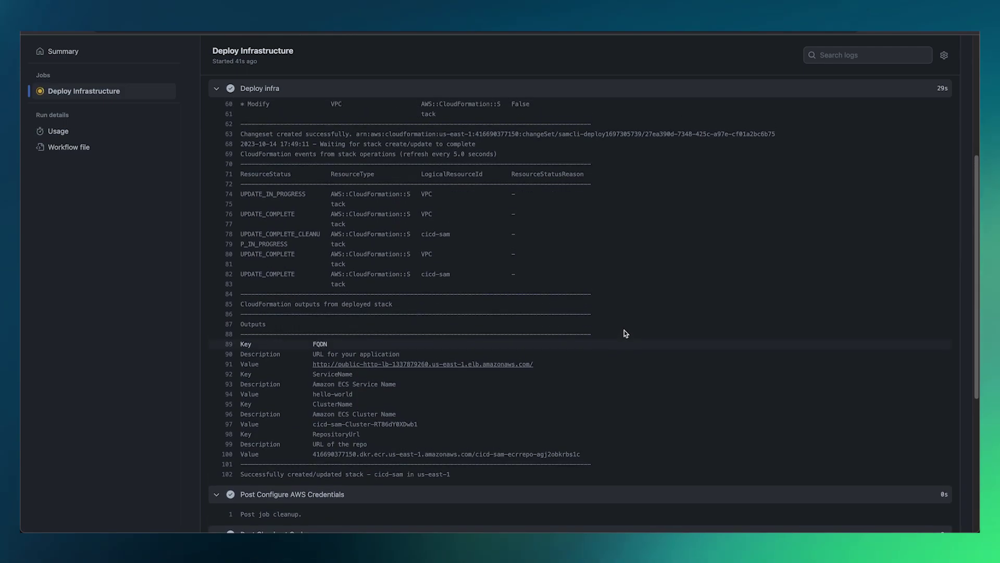
scroll(624, 330, up, 5)
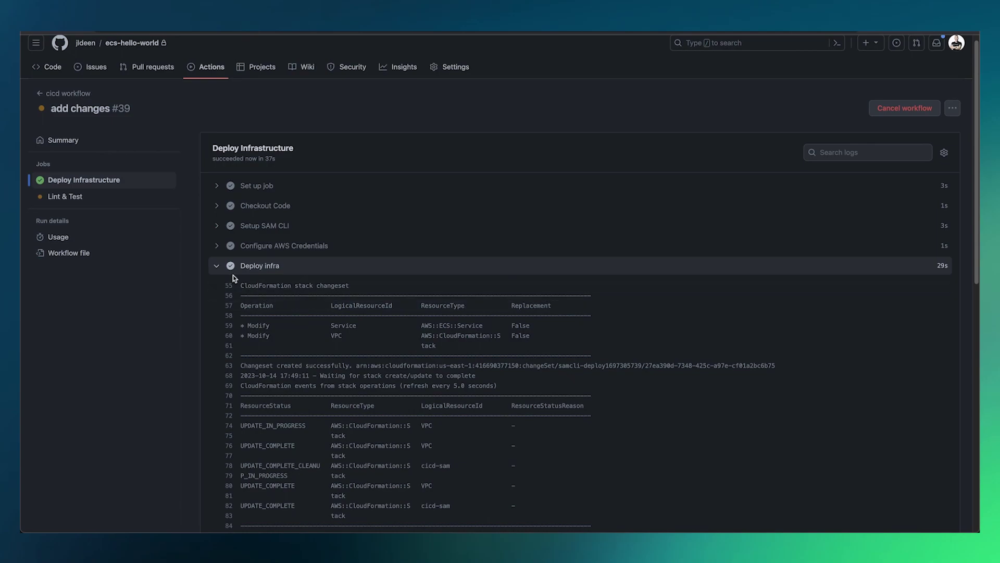
click(216, 265)
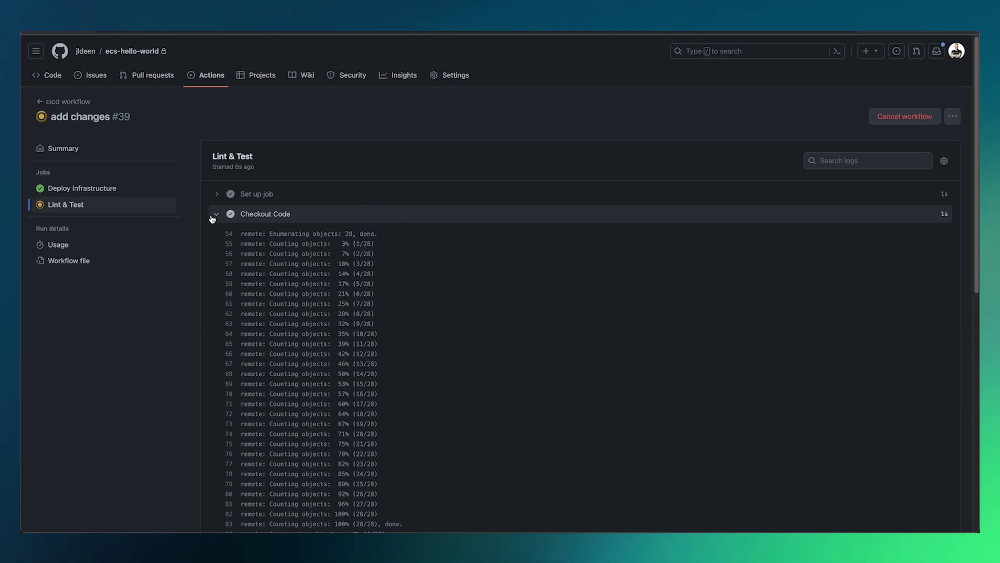
- Check the steps of the Lint & Test and Deployment jobs, ending on the workflow run summary
click(214, 216)
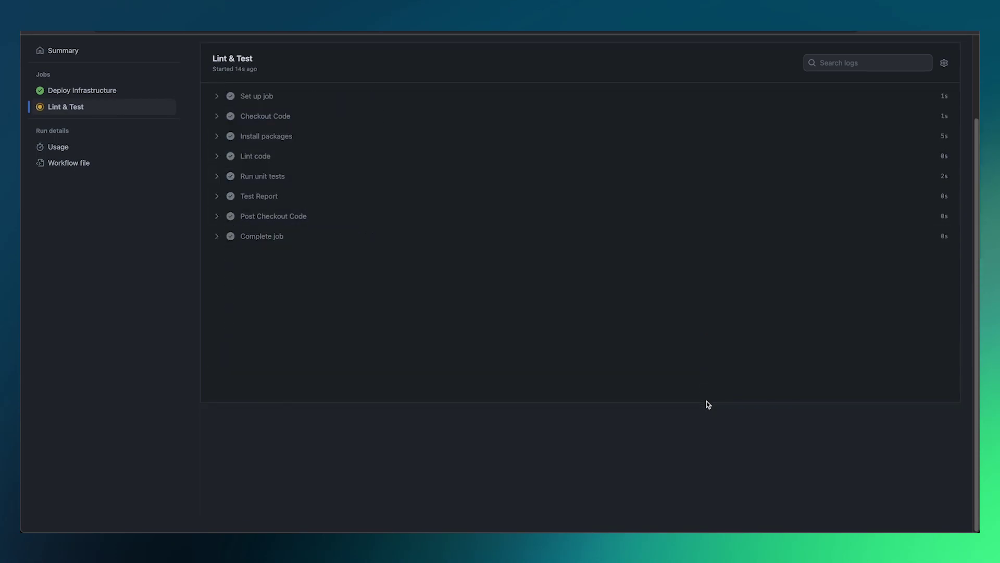
click(96, 156)
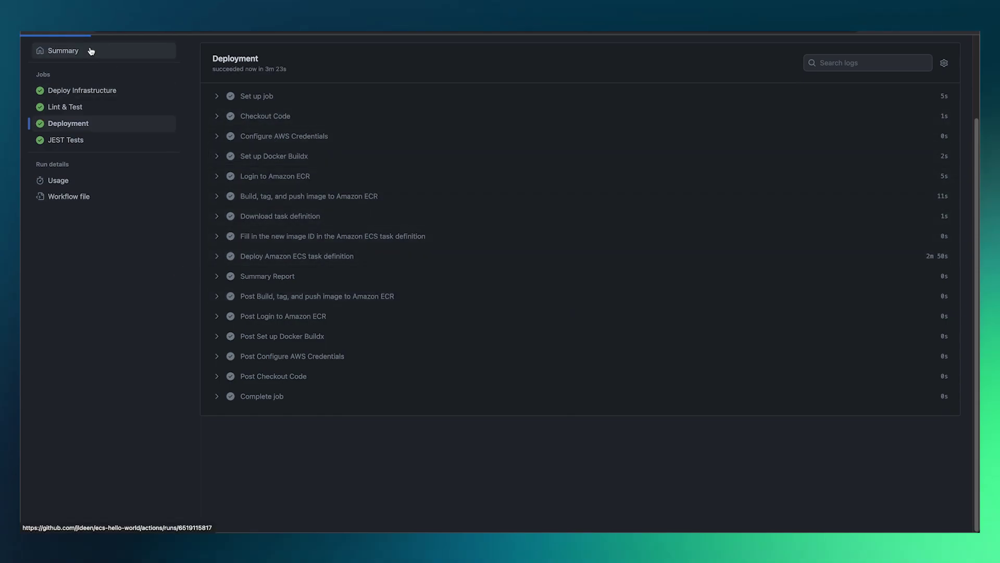
click(141, 51)
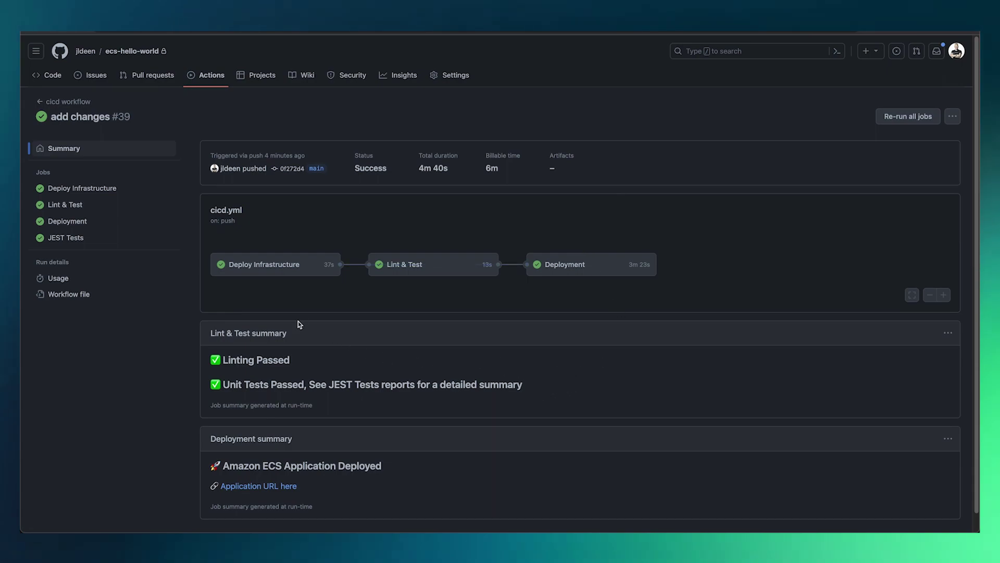
- Review the JEST Tests report and return to the run summary's deployment section
click(80, 245)
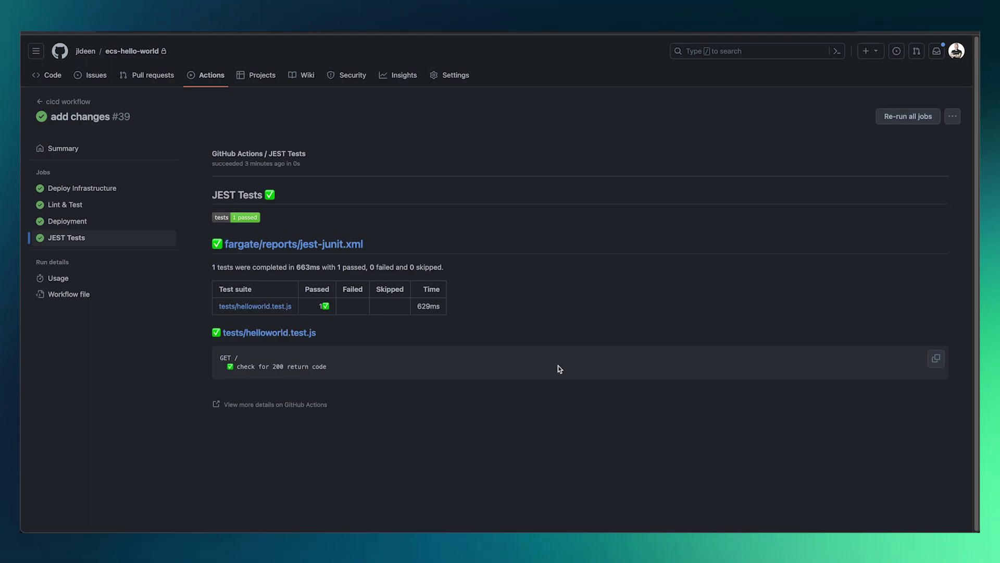
click(104, 155)
scroll(503, 472, down, 1)
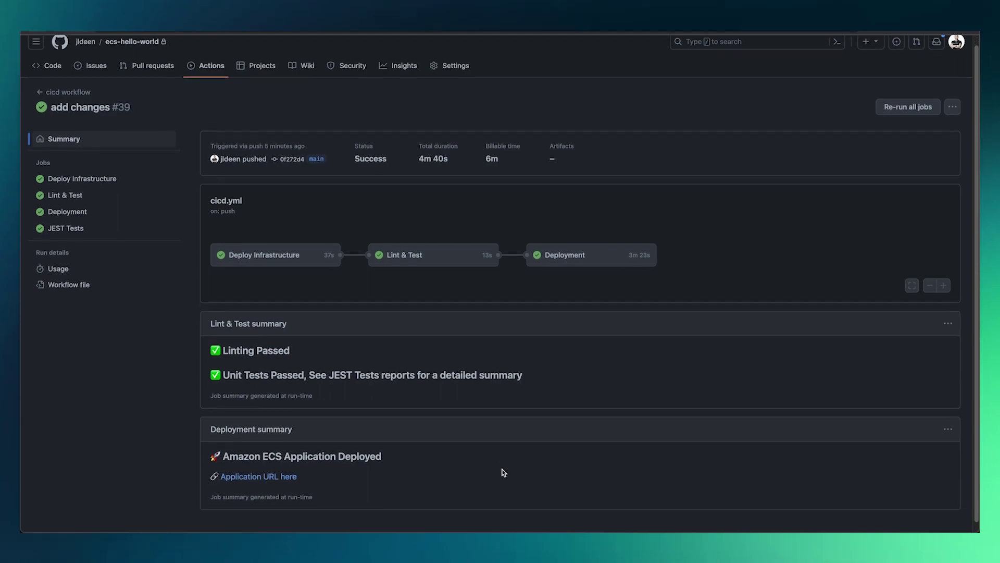
- Open the deployed application's URL from the Deployment summary in a new browser tab and view the page
right_click(256, 478)
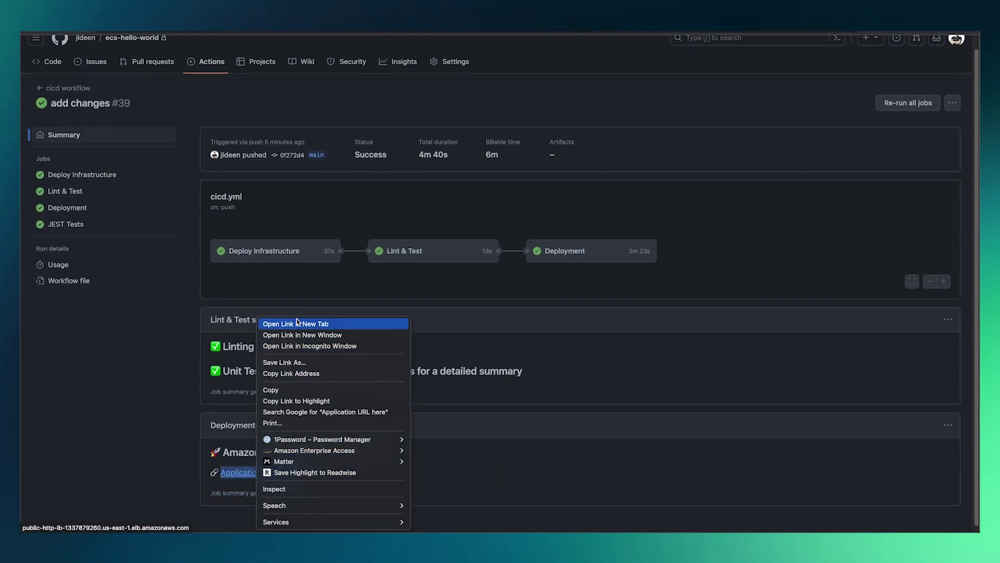
click(596, 285)
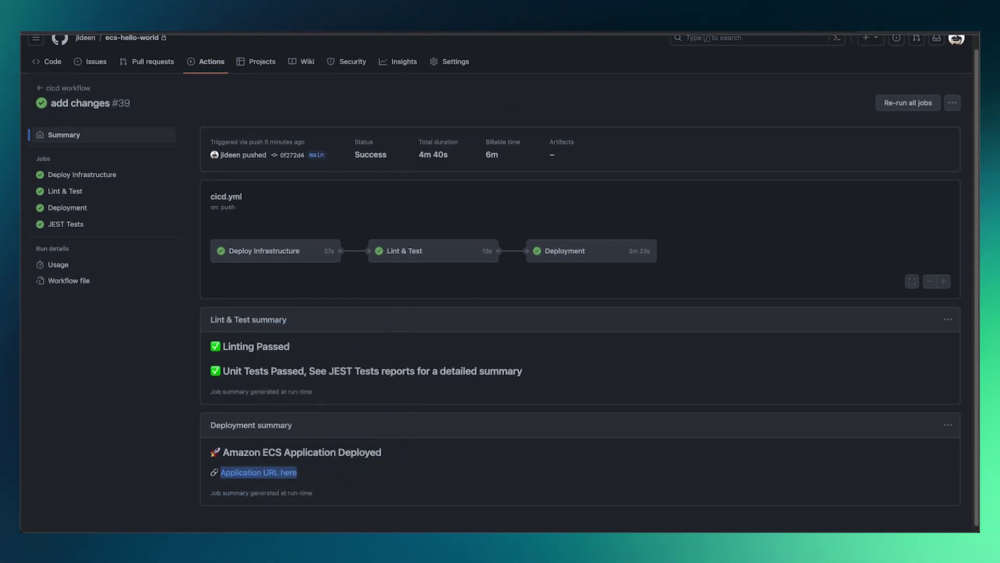
click(728, 58)
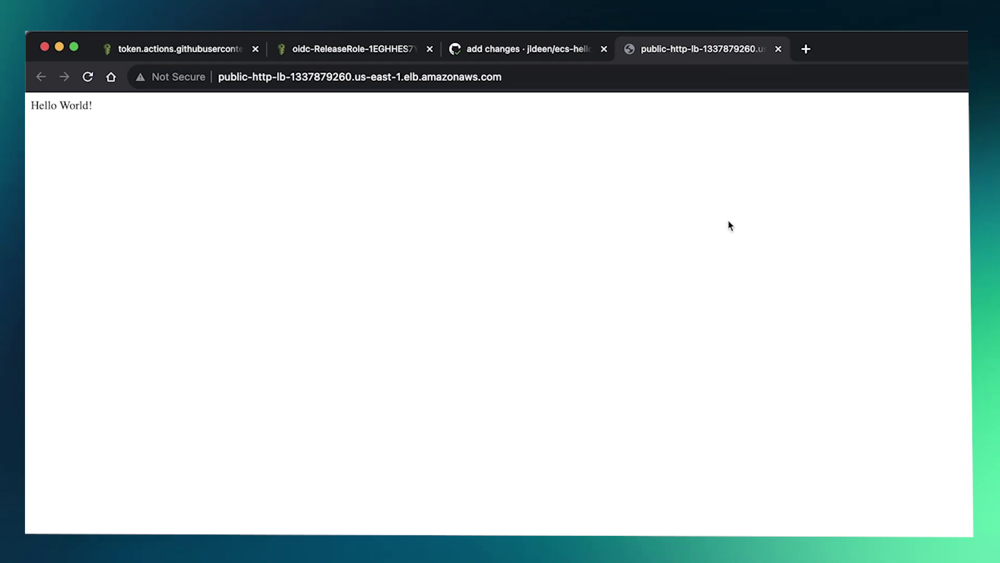